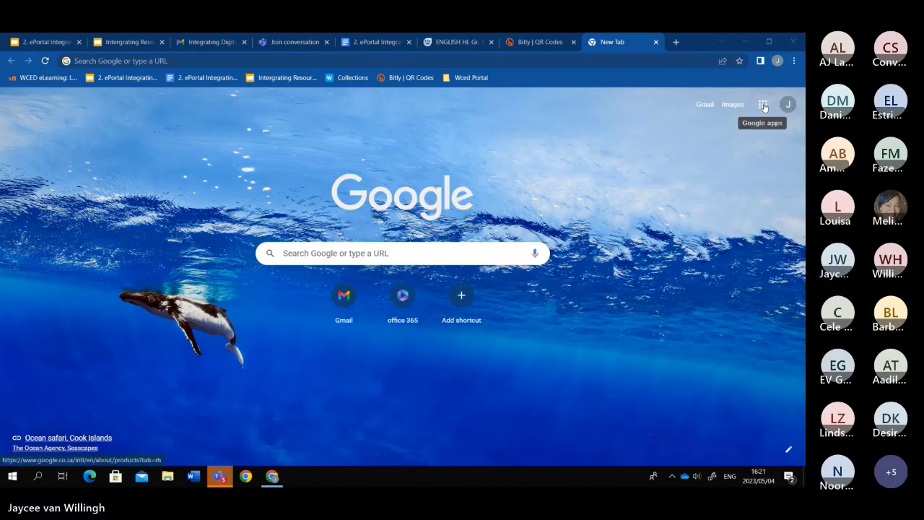
Step: Open Google Docs from the browser's new tab page and create a blank document
left_click(764, 107)
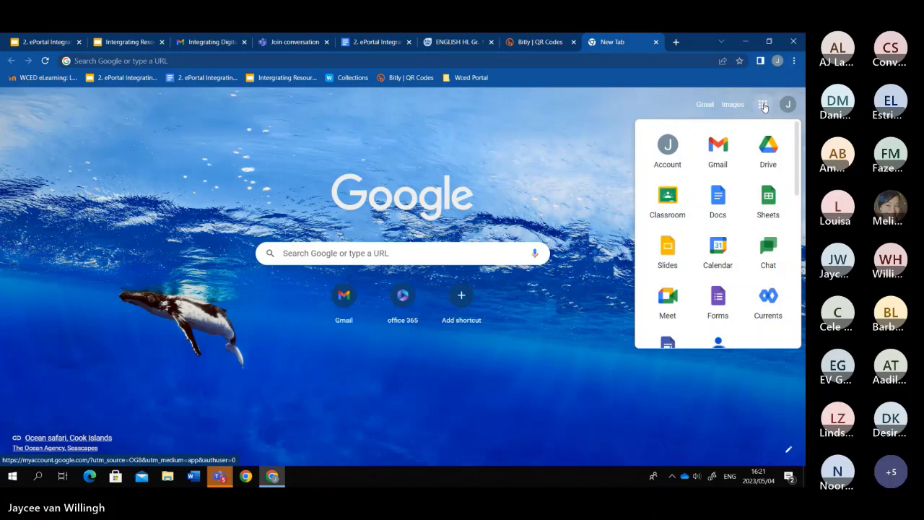
left_click(718, 208)
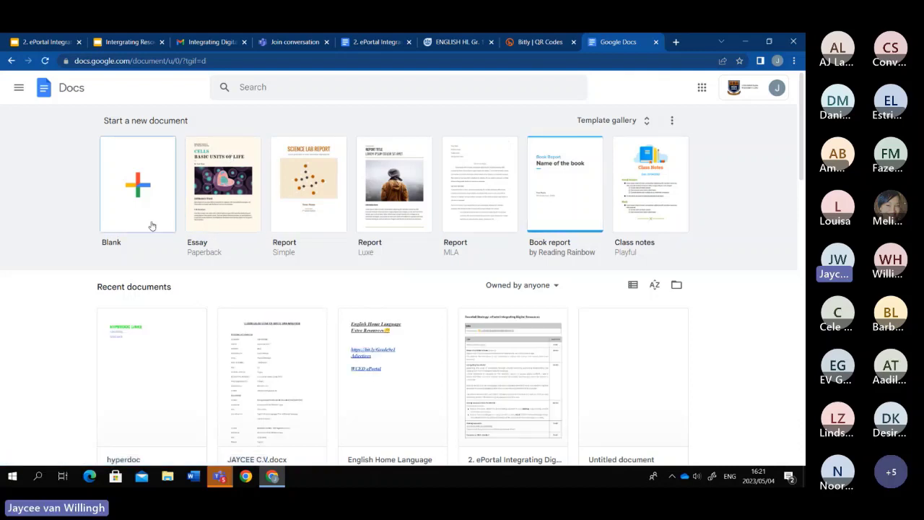
left_click(186, 251)
left_click(701, 87)
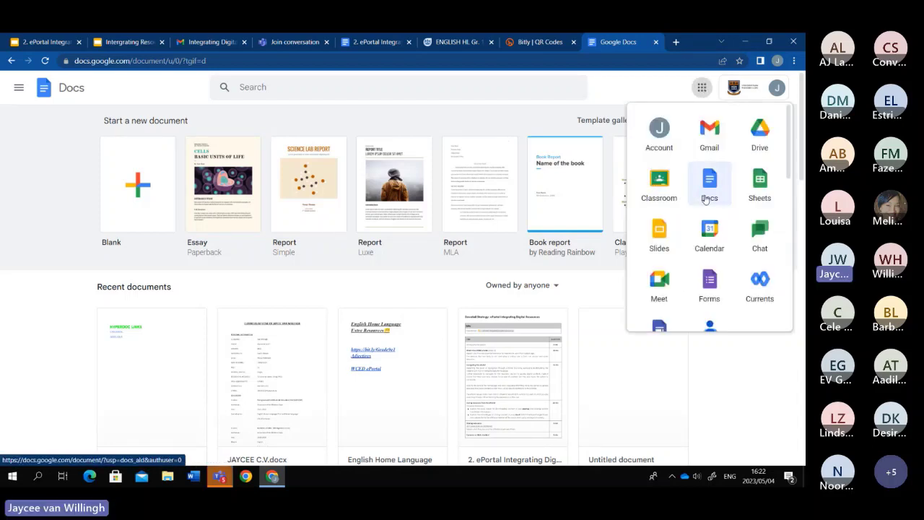
left_click(698, 87)
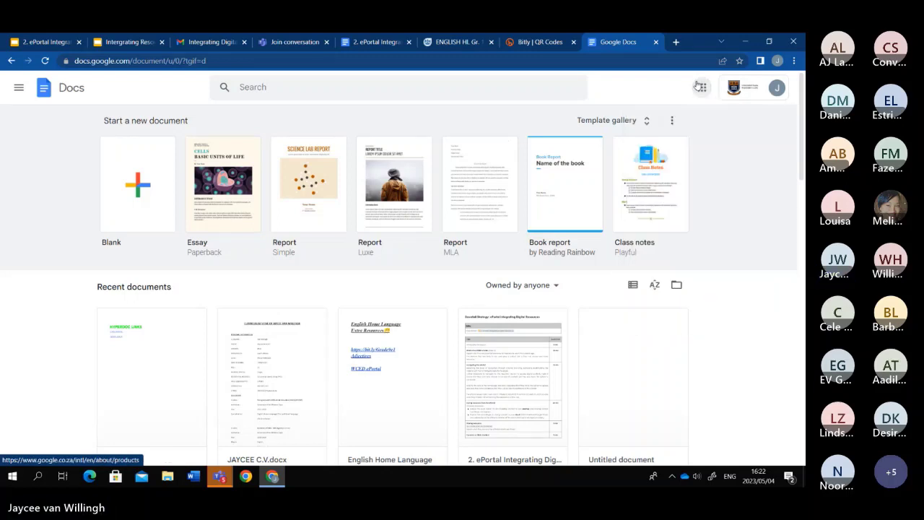
left_click(127, 194)
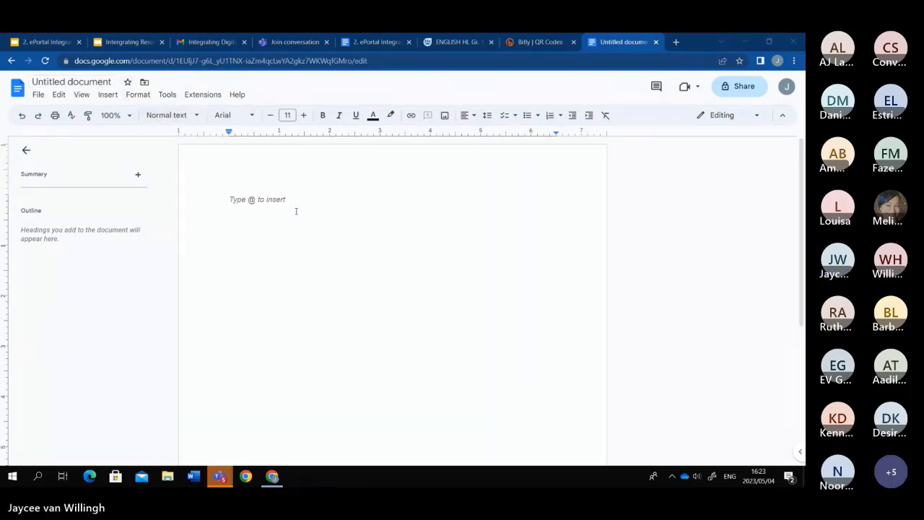
Step: Rename the untitled document as "Hyperdoc poetry"
left_click(113, 82)
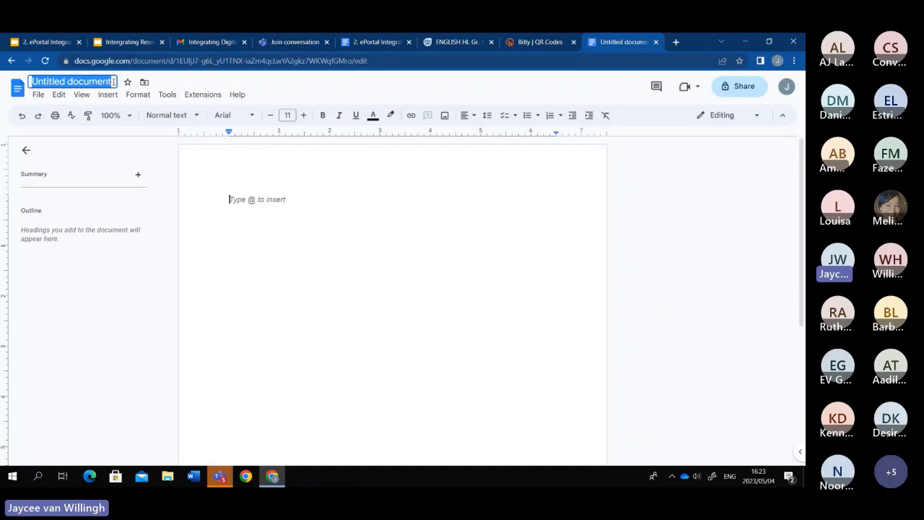
type("H")
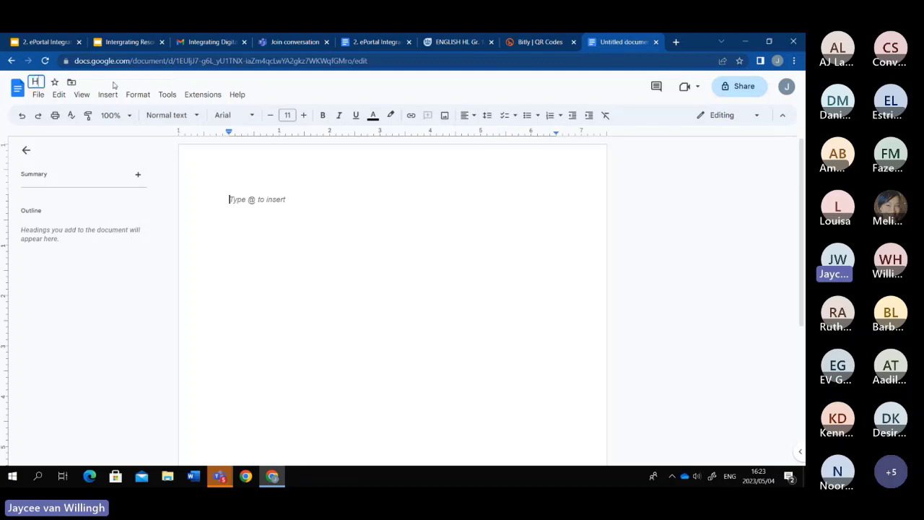
type("yperdoc")
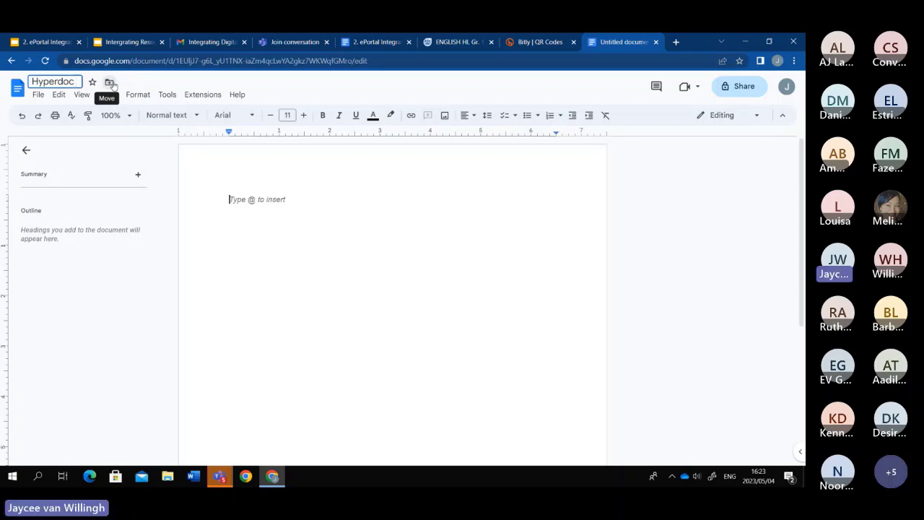
type(" poetr")
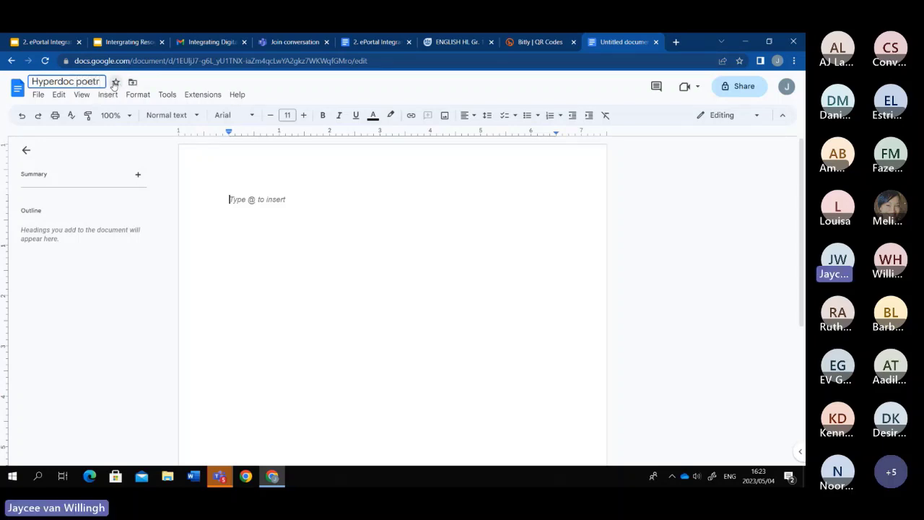
type("y")
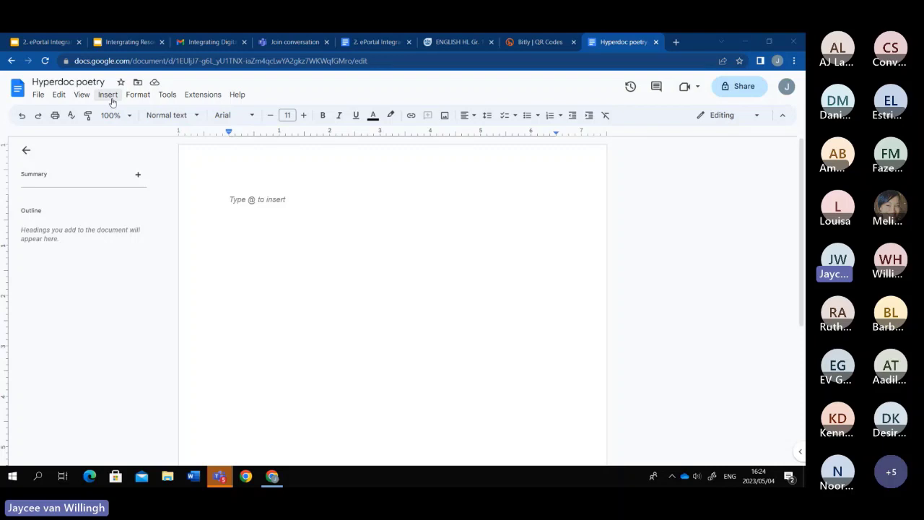
Step: Apply the Heading 1 style to the first line and enter the heading "Hyperdoc for poetry"
left_click(242, 199)
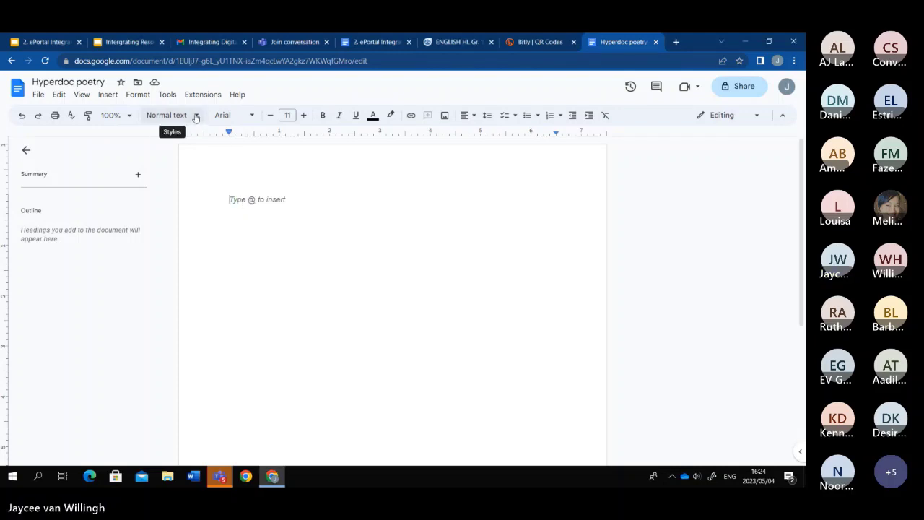
left_click(170, 116)
mouse_move(199, 194)
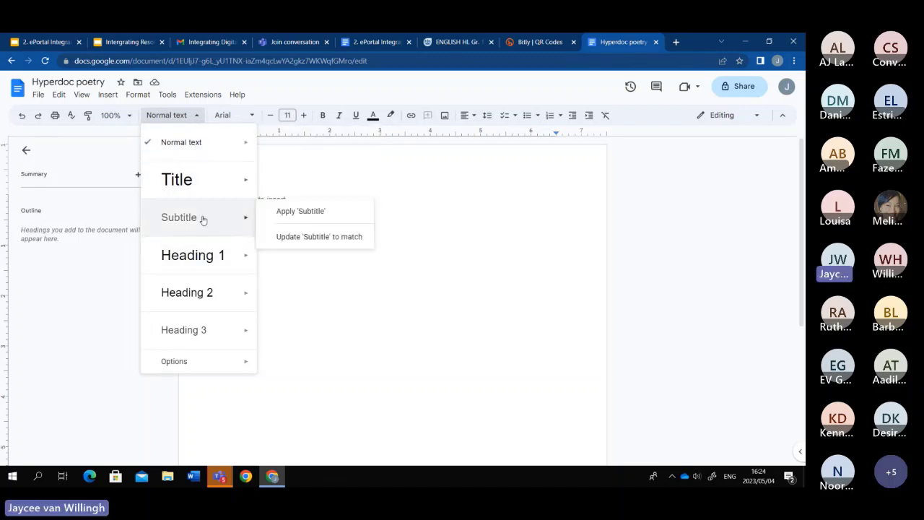
mouse_move(225, 257)
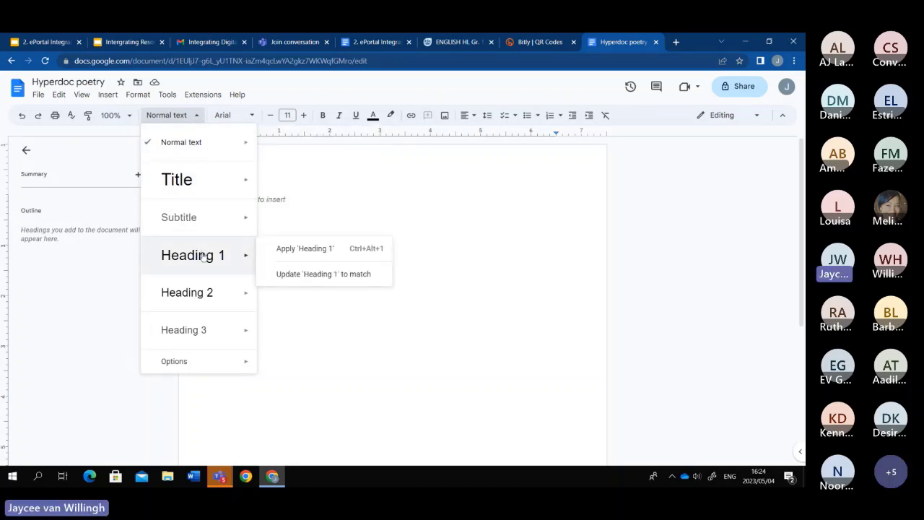
left_click(275, 255)
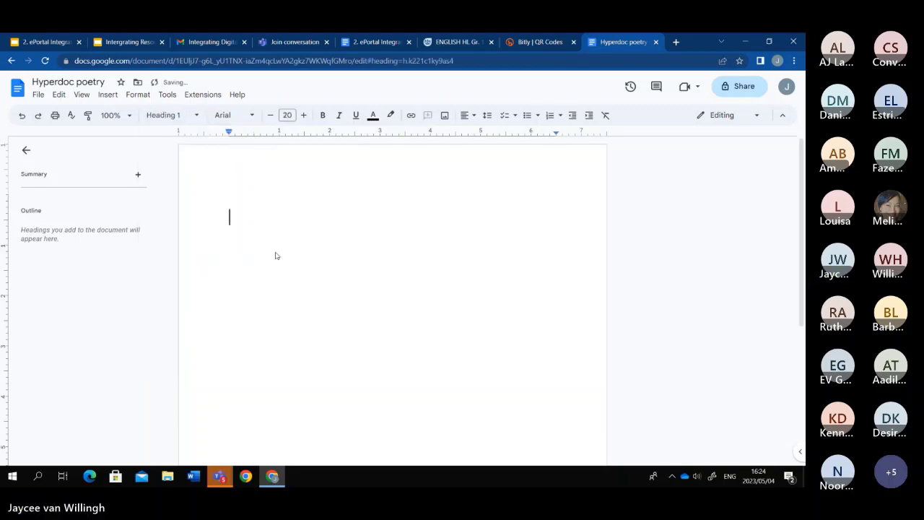
type("Hyperdoc for p")
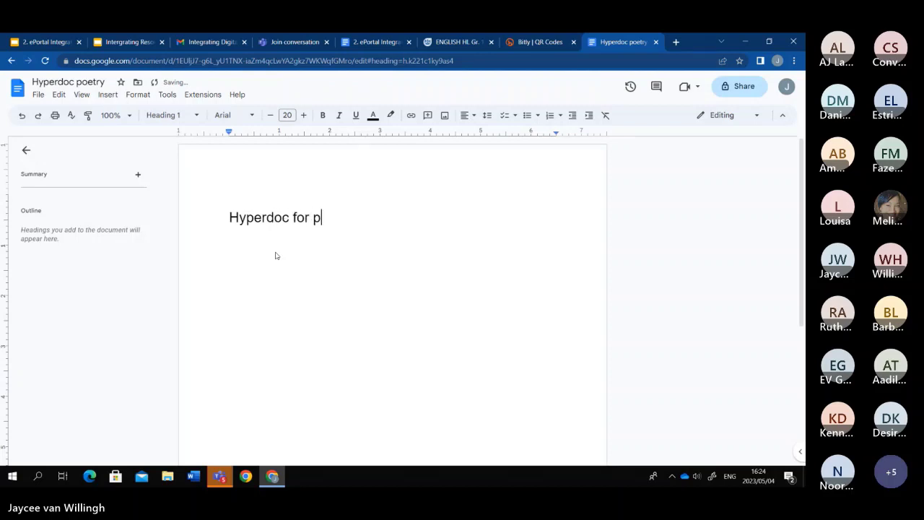
type("oetry")
key("Return")
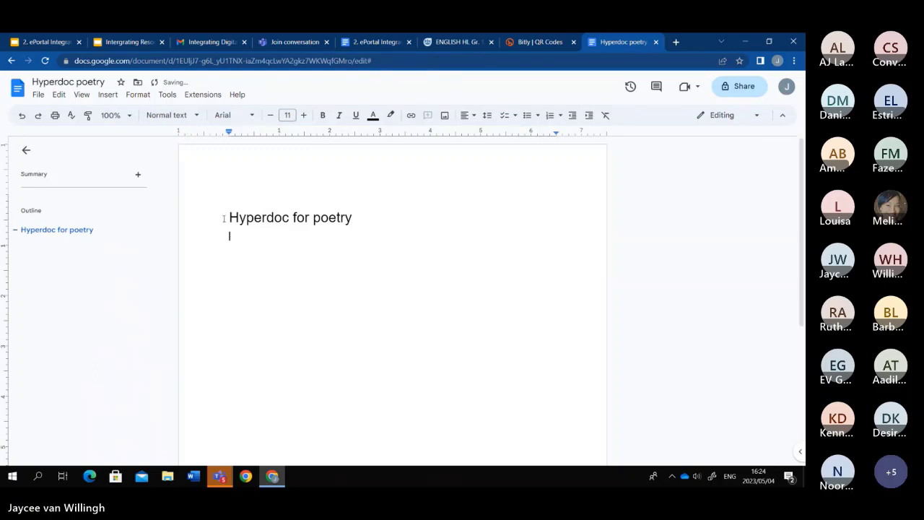
Step: Format the heading "Hyperdoc for poetry" as bold, underlined and italic
left_click_drag(225, 218, 354, 219)
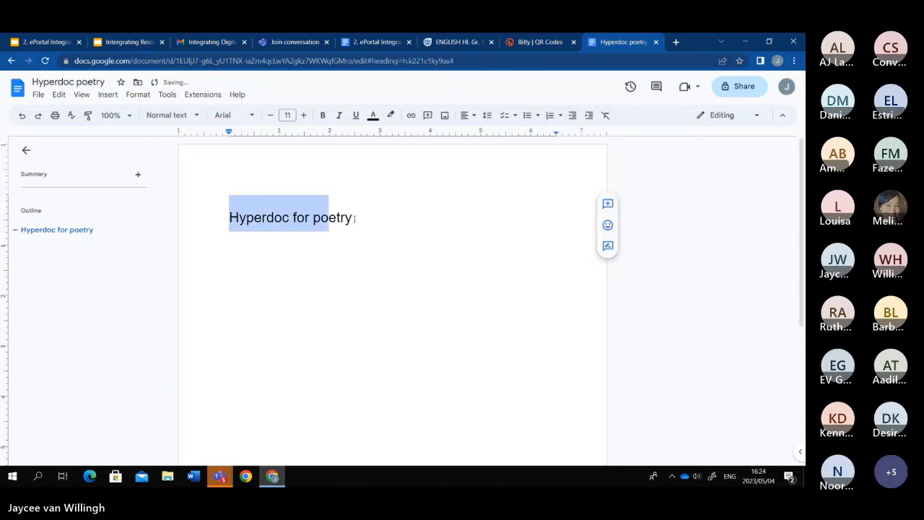
left_click(322, 115)
left_click(355, 115)
left_click(338, 115)
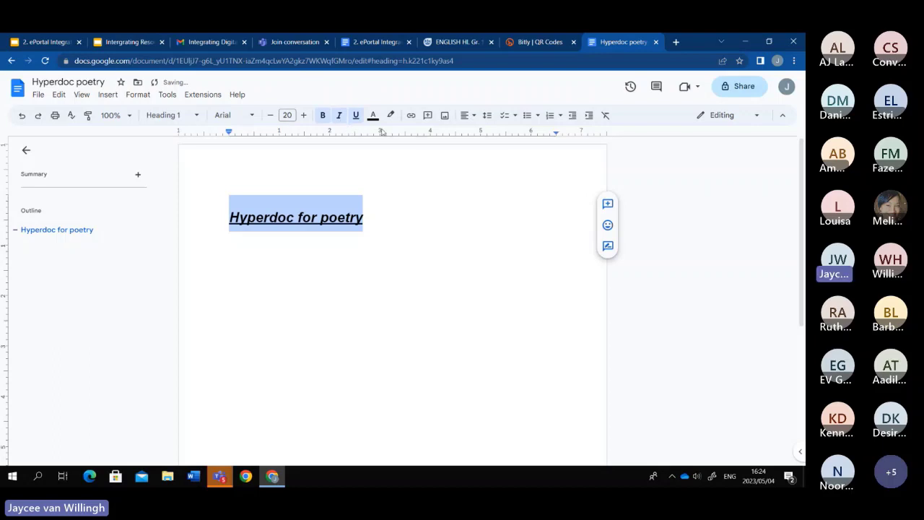
Step: Try cyan as the heading's text colour, then change it to dark cyan
left_click(373, 116)
left_click(433, 148)
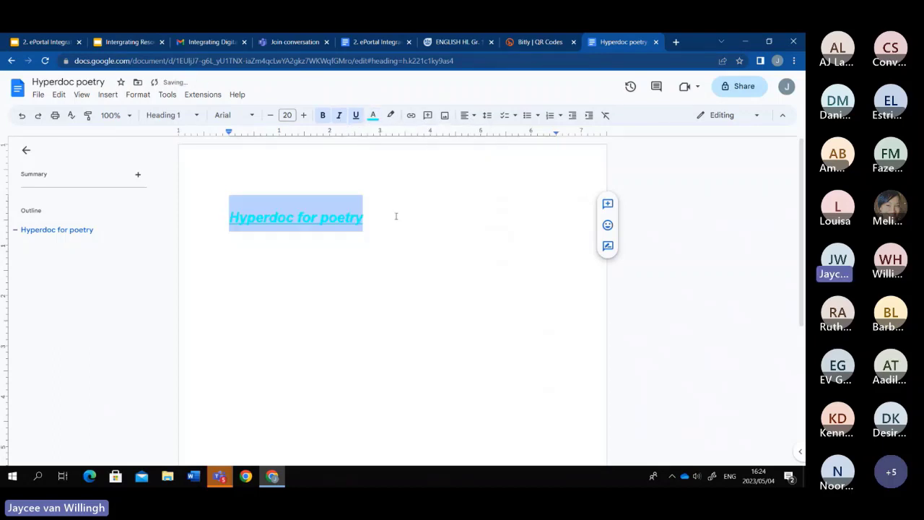
left_click(373, 115)
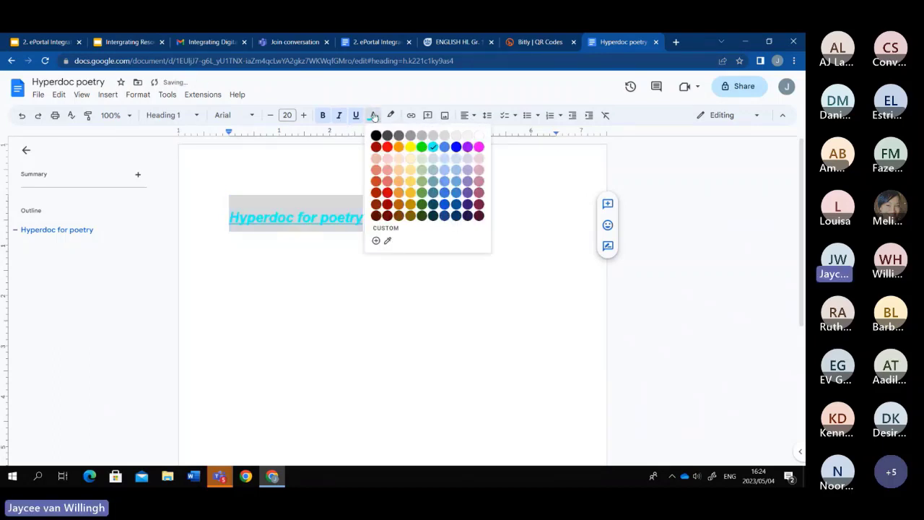
left_click(433, 204)
left_click(399, 210)
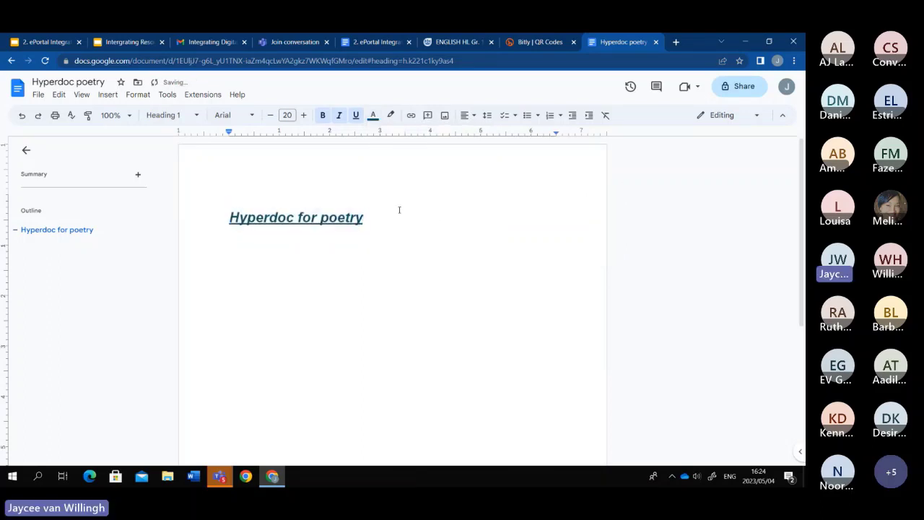
Step: Start inserting a hyperlink on a new line below the heading
key("Return")
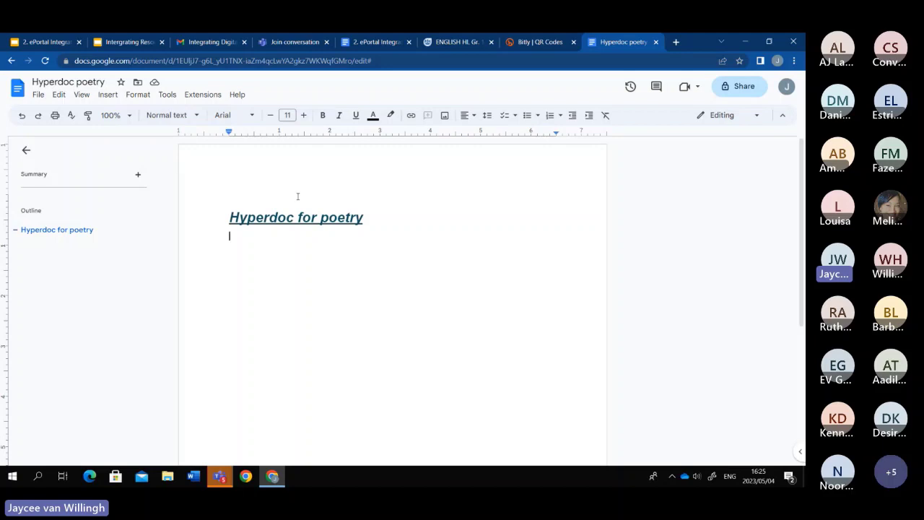
left_click(108, 96)
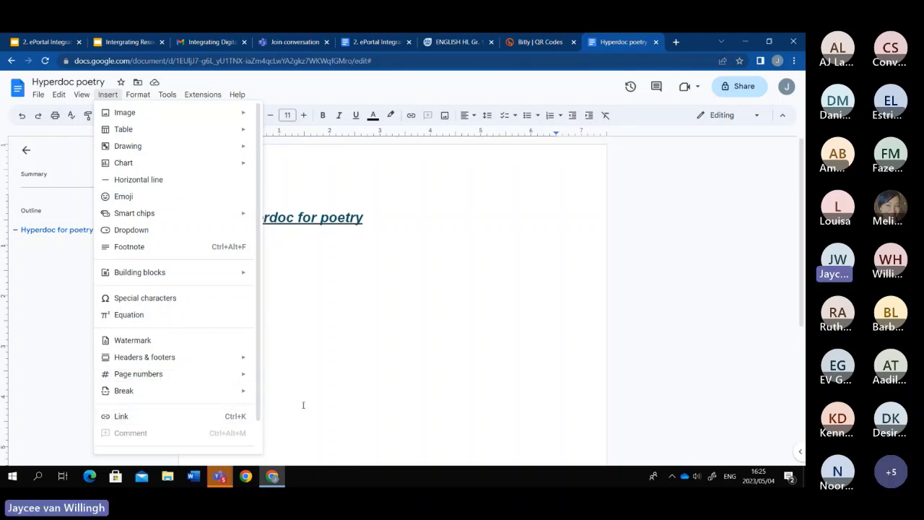
left_click(391, 297)
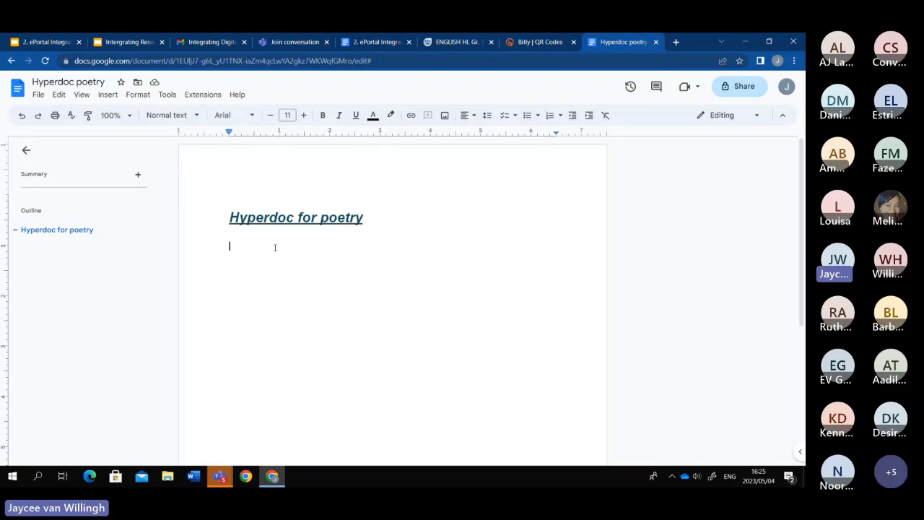
key("ctrl+k")
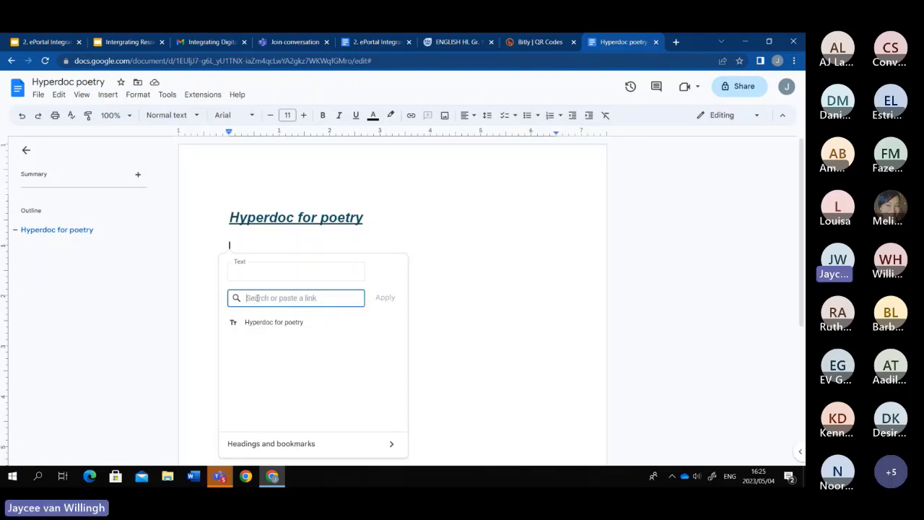
Step: Switch to the Bitly QR Codes page and copy the short link address of the "Browse | WCED ePortal" code
left_click(526, 47)
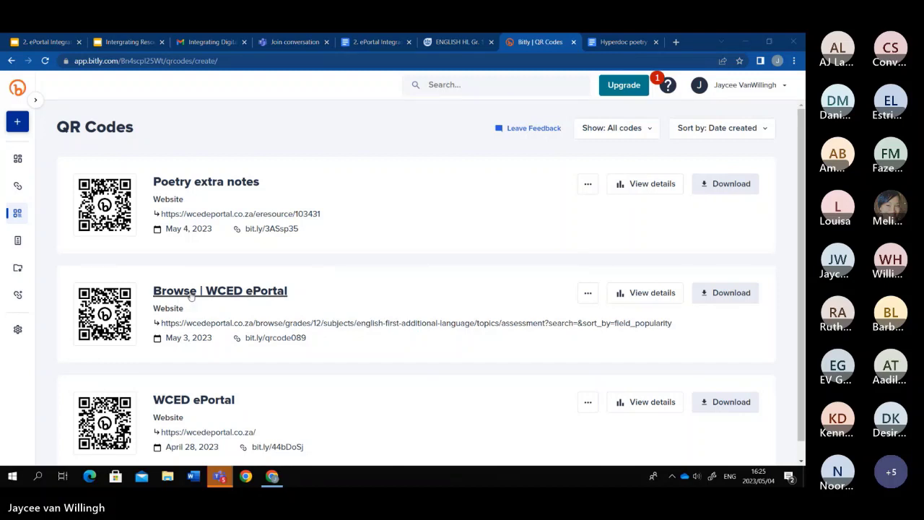
left_click(35, 99)
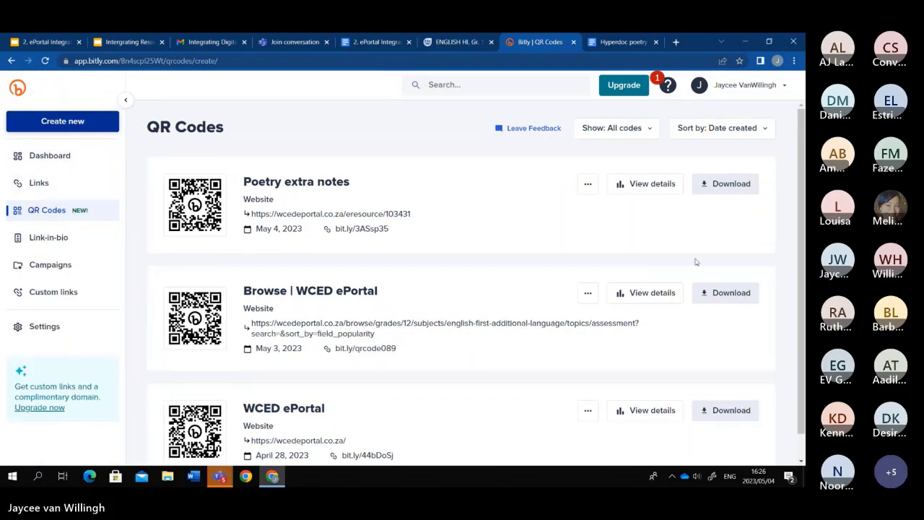
scroll(697, 261, "down", 1)
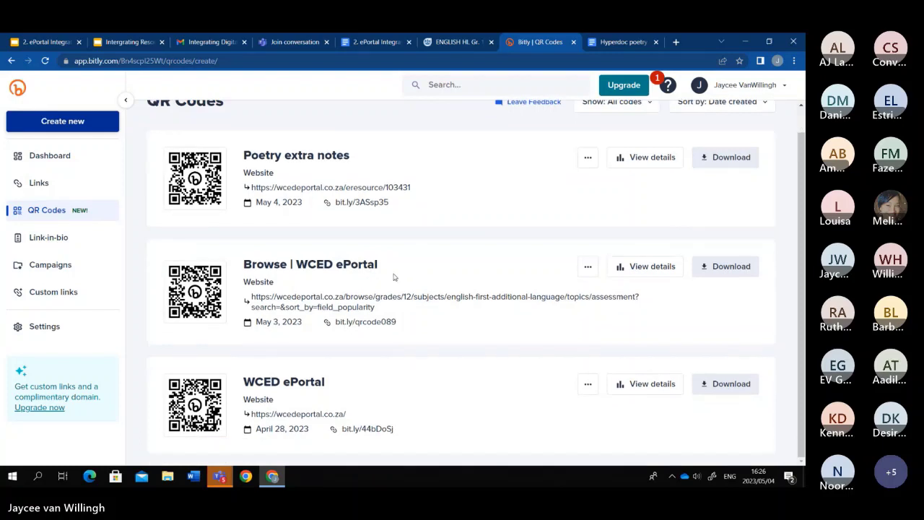
right_click(347, 326)
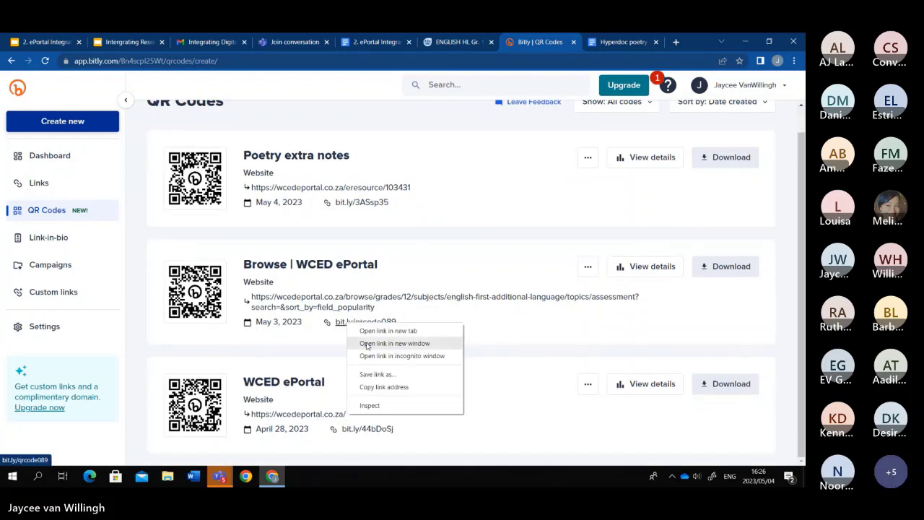
left_click(384, 388)
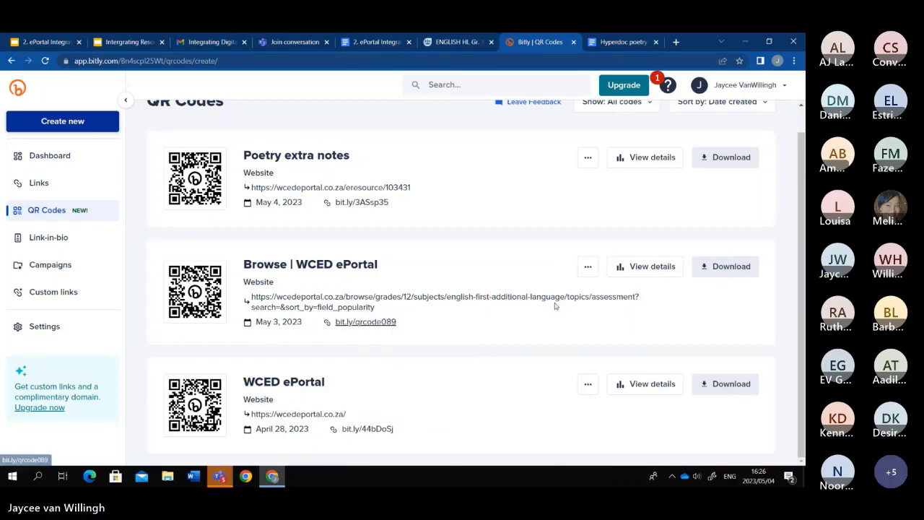
left_click(617, 45)
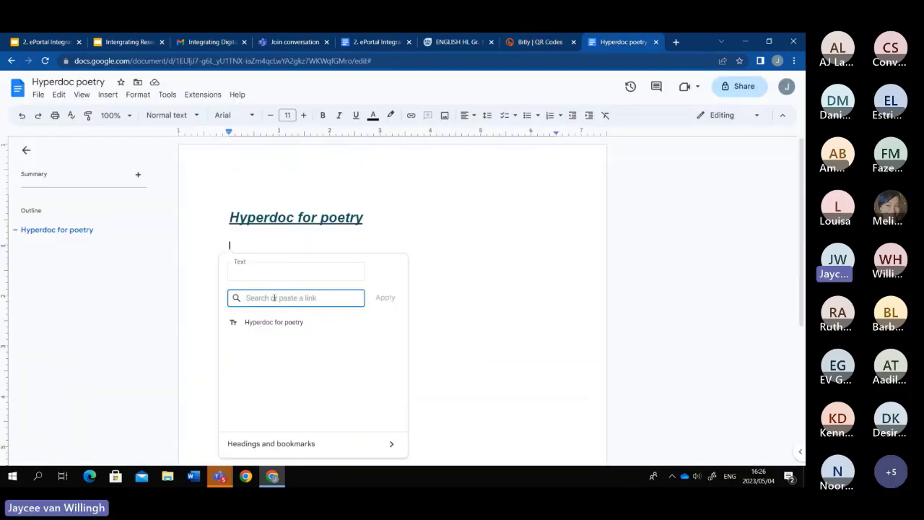
right_click(275, 298)
left_click(311, 383)
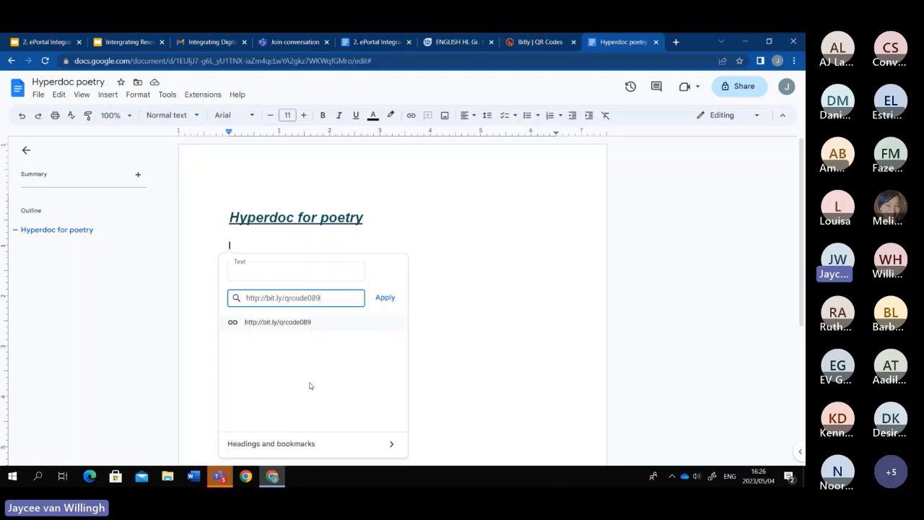
left_click(386, 297)
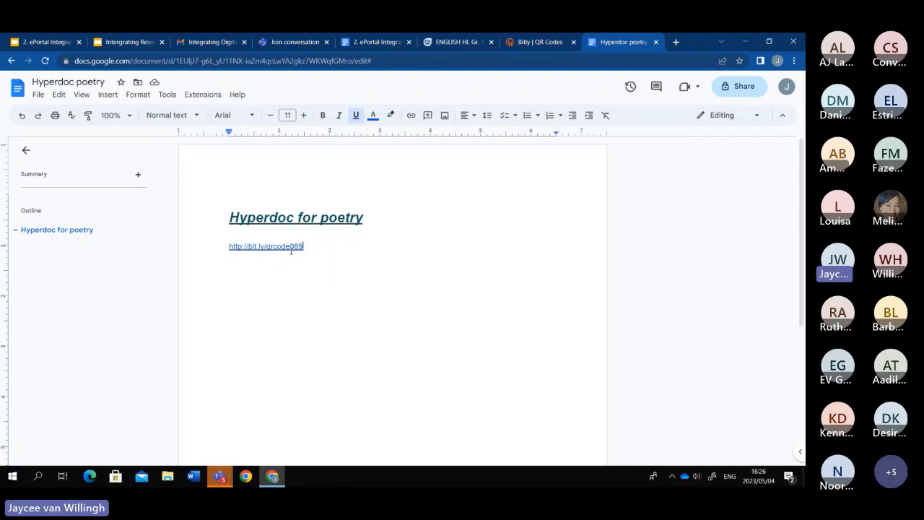
Step: Edit the bit.ly hyperlink below the heading so that its display text reads "Poetry Analysis"
left_click(260, 246)
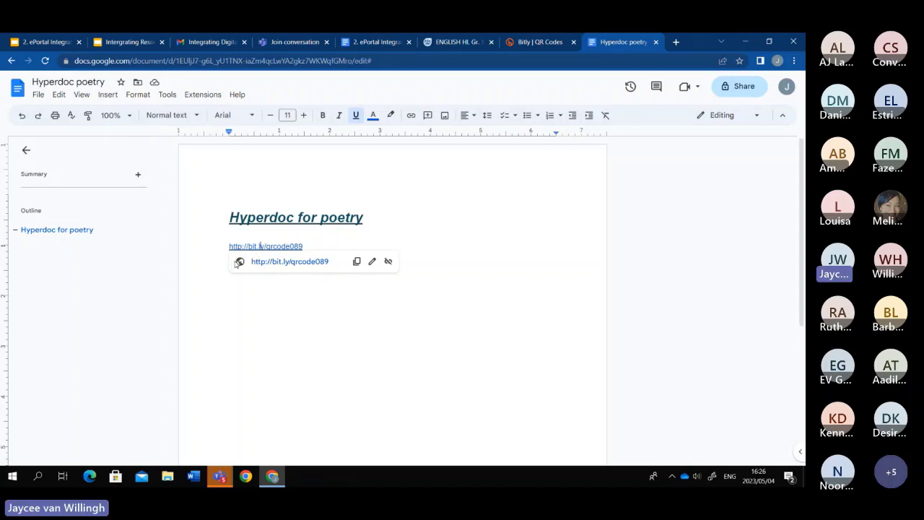
left_click(371, 261)
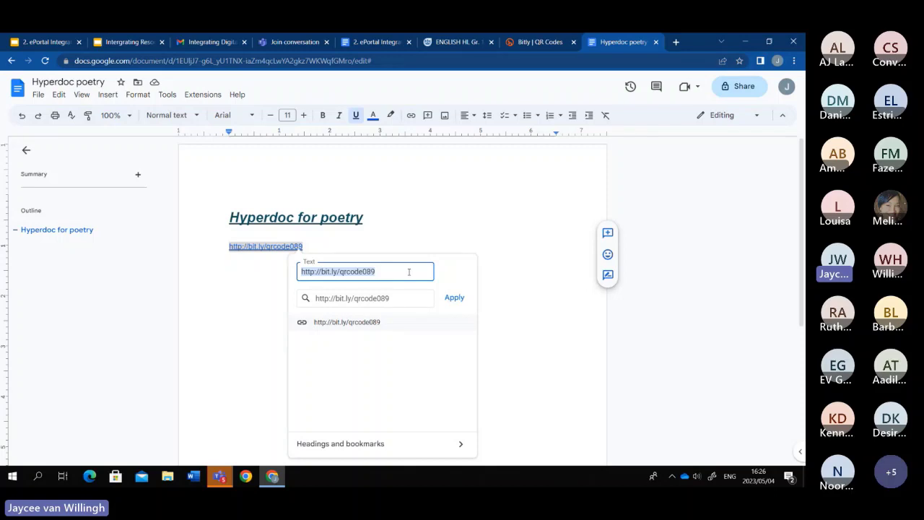
key("BackSpace")
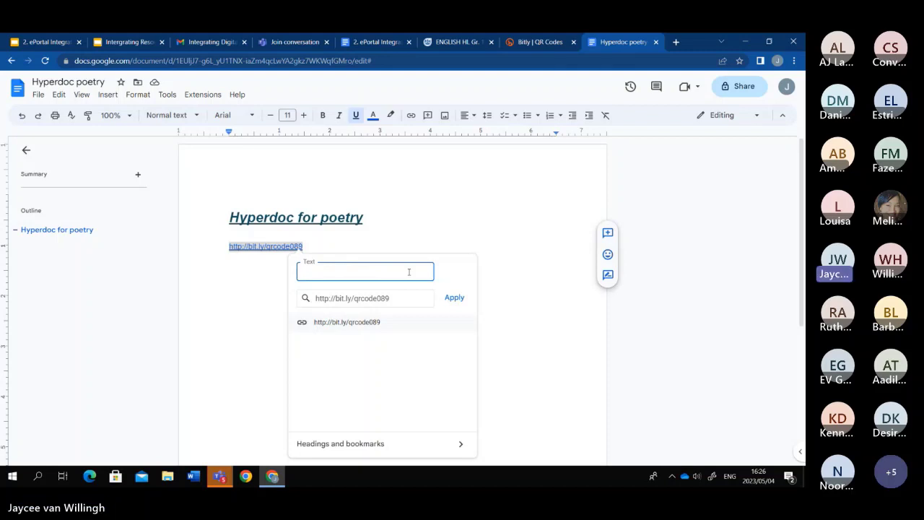
type("Poetr")
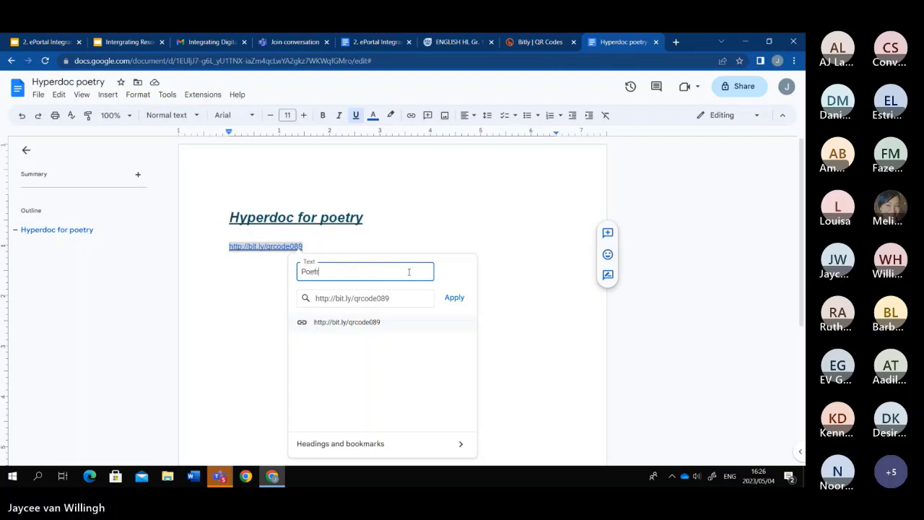
type("y Analysis")
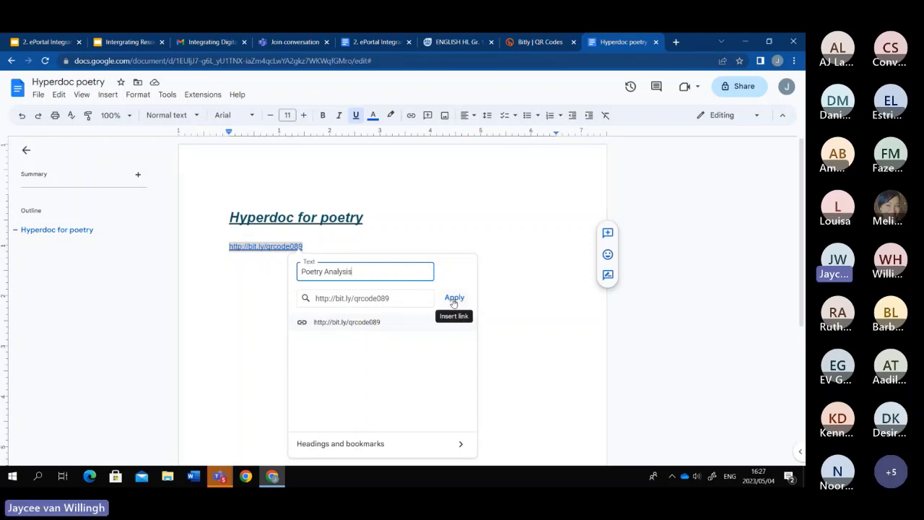
left_click(454, 298)
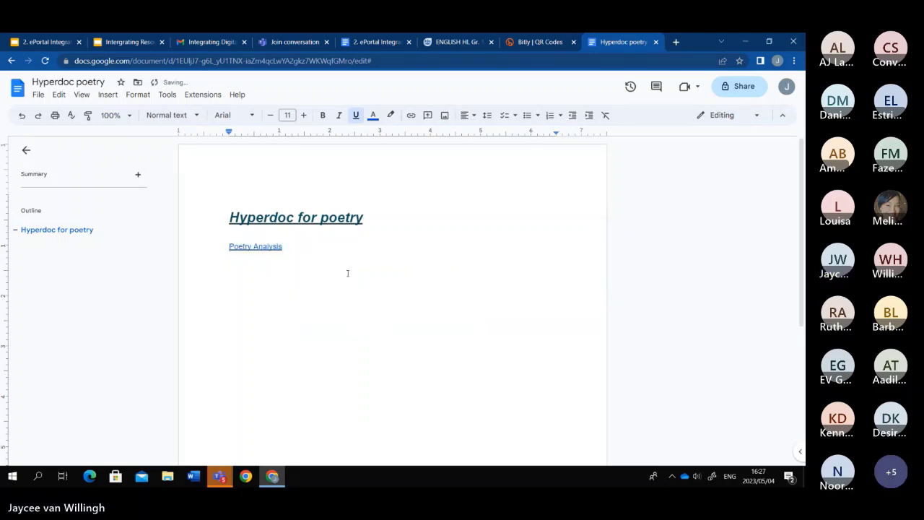
Step: Reopen the Poetry Analysis hyperlink's settings to review its display text and web address, and close them without applying edits
left_click(280, 246)
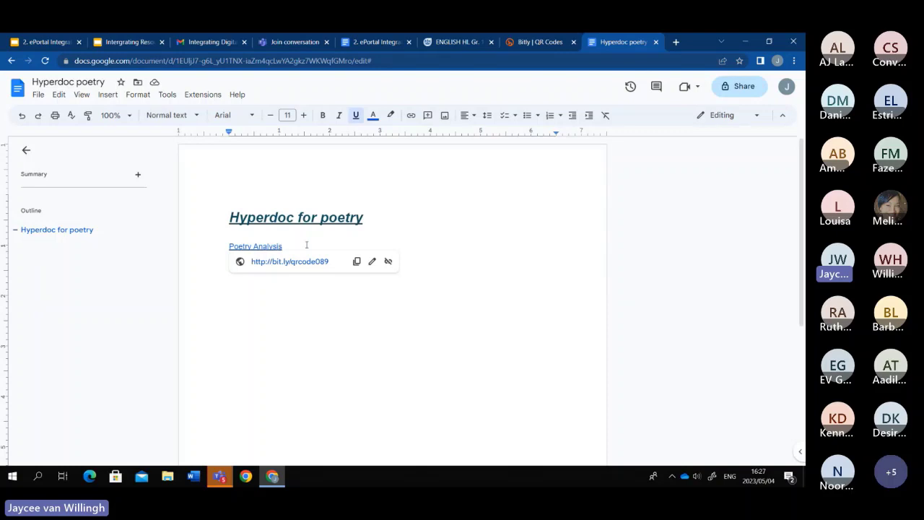
left_click(372, 261)
left_click(367, 298)
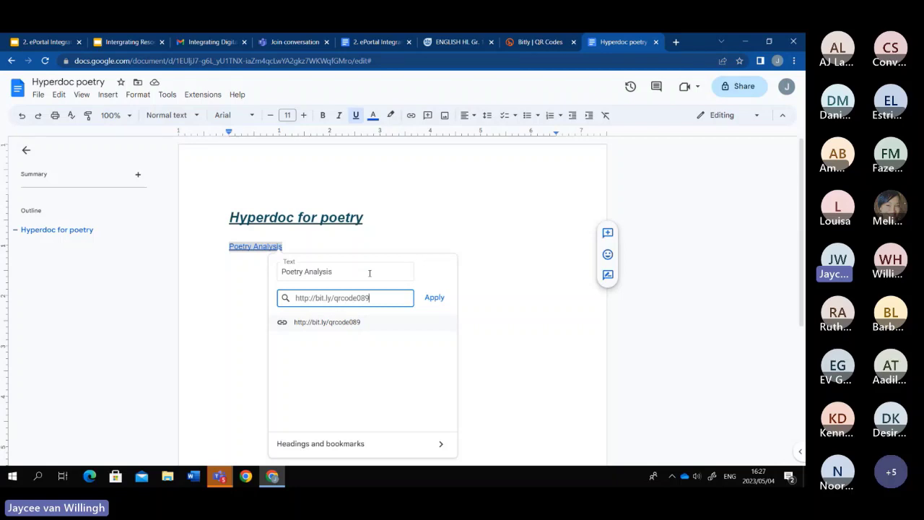
left_click(370, 273)
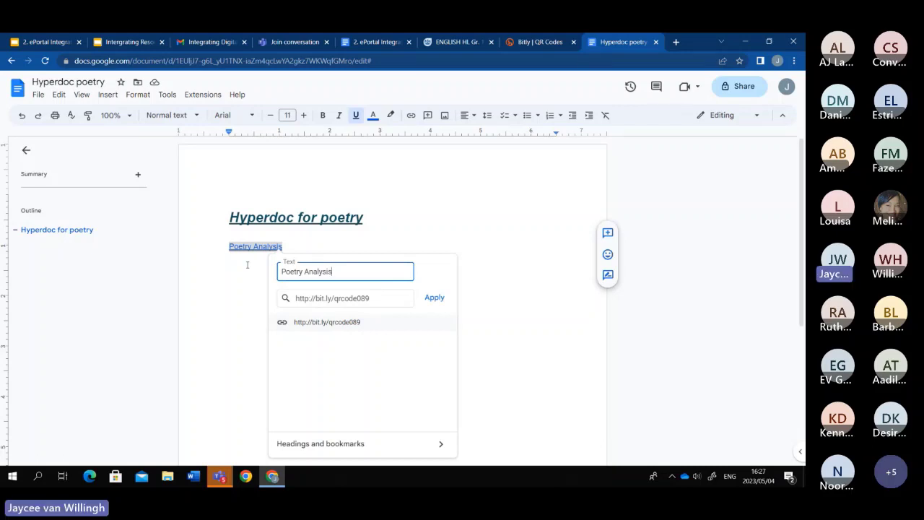
left_click(447, 247)
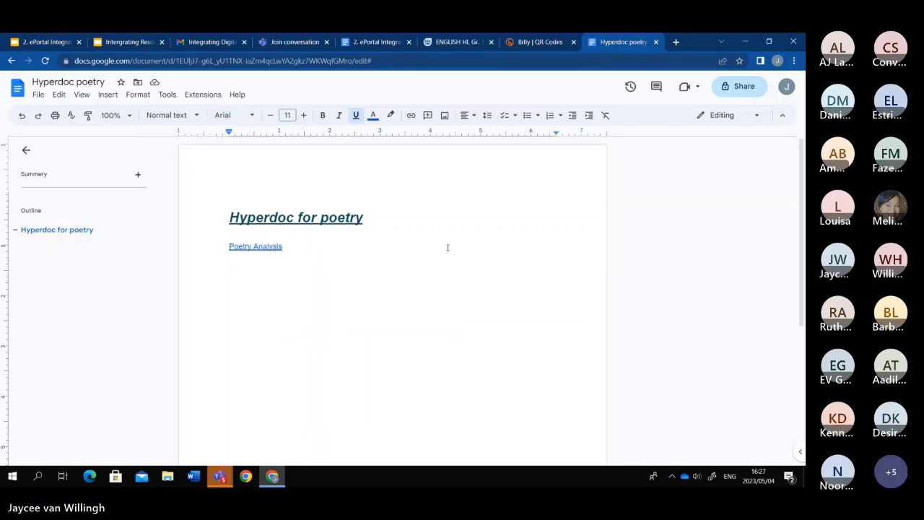